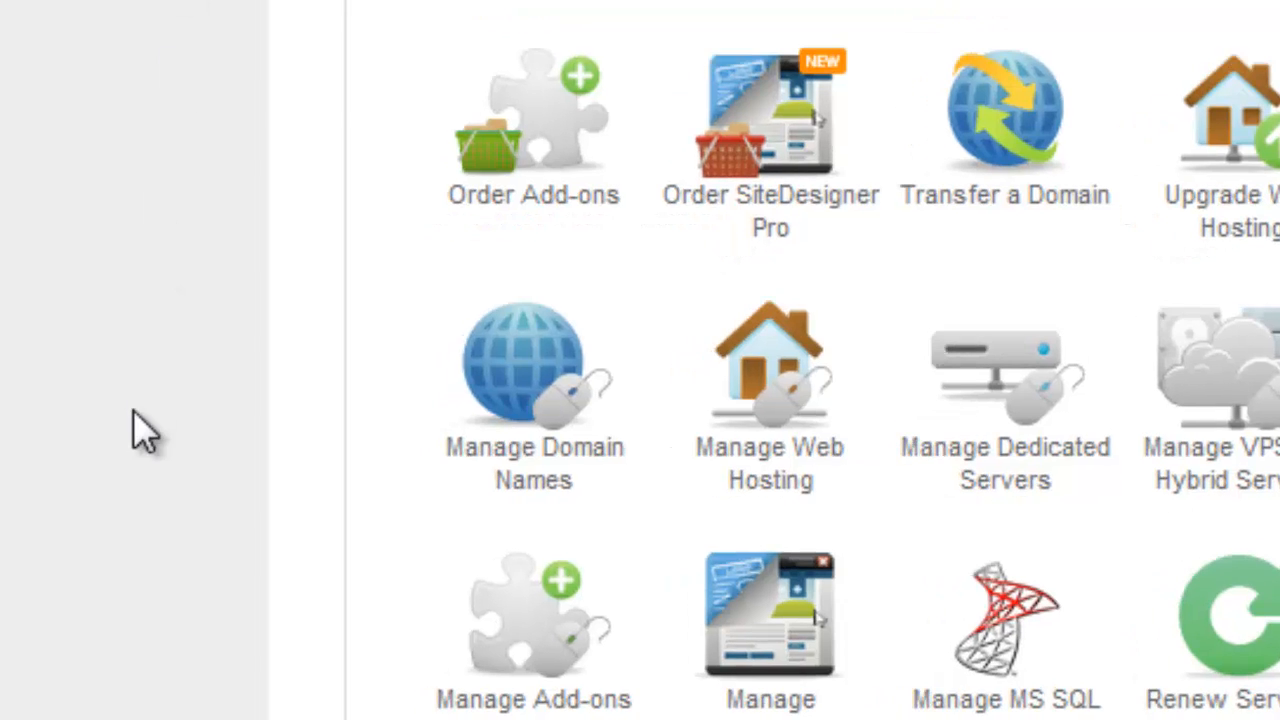
# Open the domain parking management page for nodaupdates.co.uk from the domain name management area
pyautogui.click(537, 490)
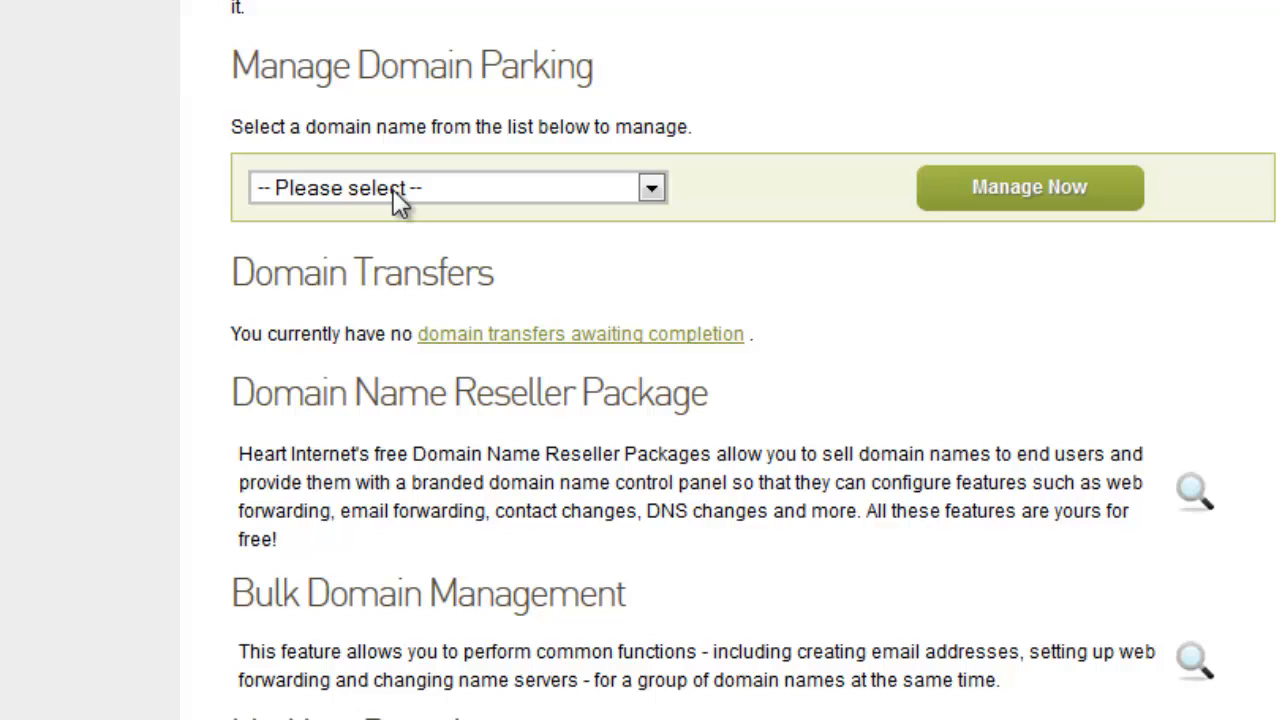
pyautogui.click(393, 189)
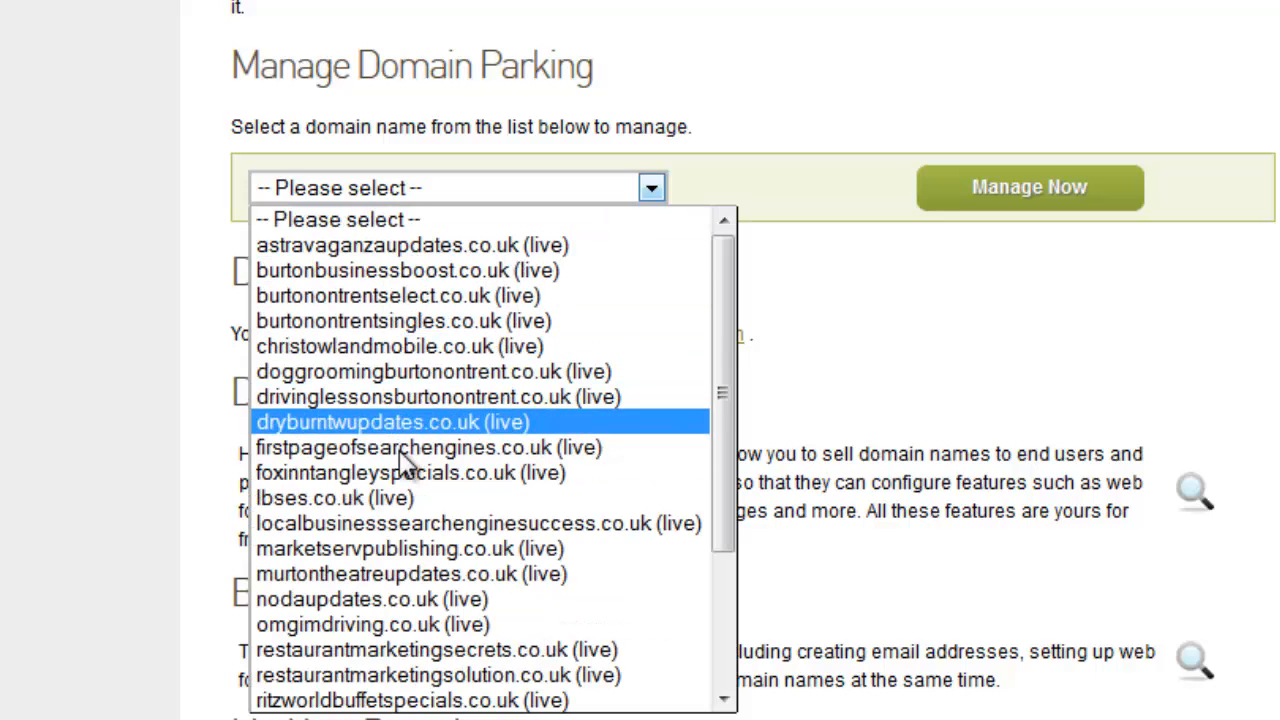
pyautogui.click(397, 598)
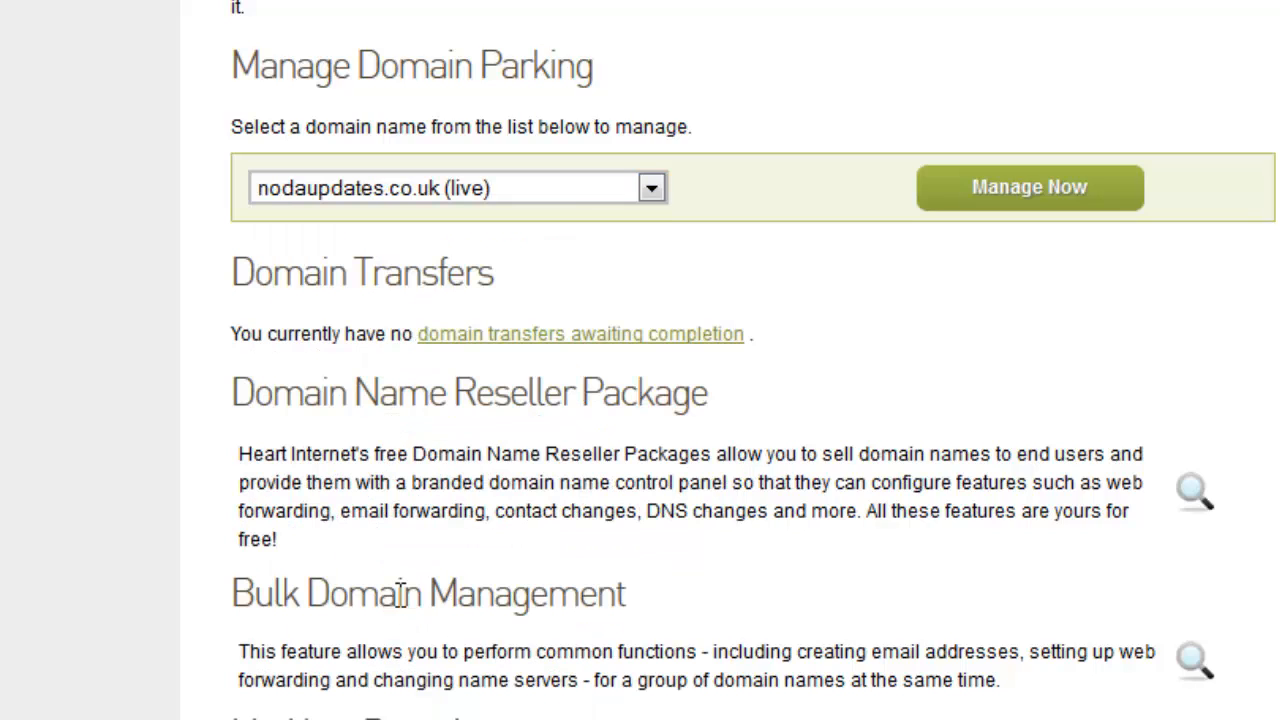
pyautogui.click(975, 200)
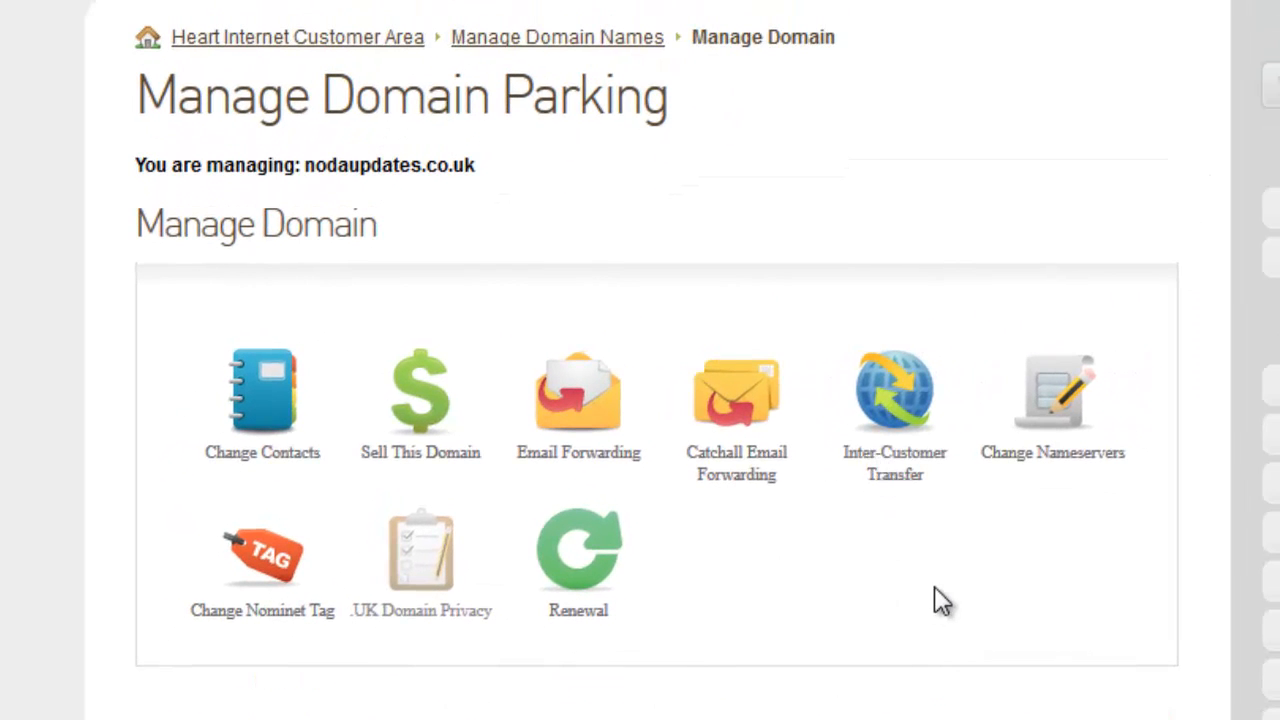
# Open the nameserver change page for nodaupdates.co.uk and go to its custom nameserver fields
pyautogui.click(1048, 474)
pyautogui.click(1042, 465)
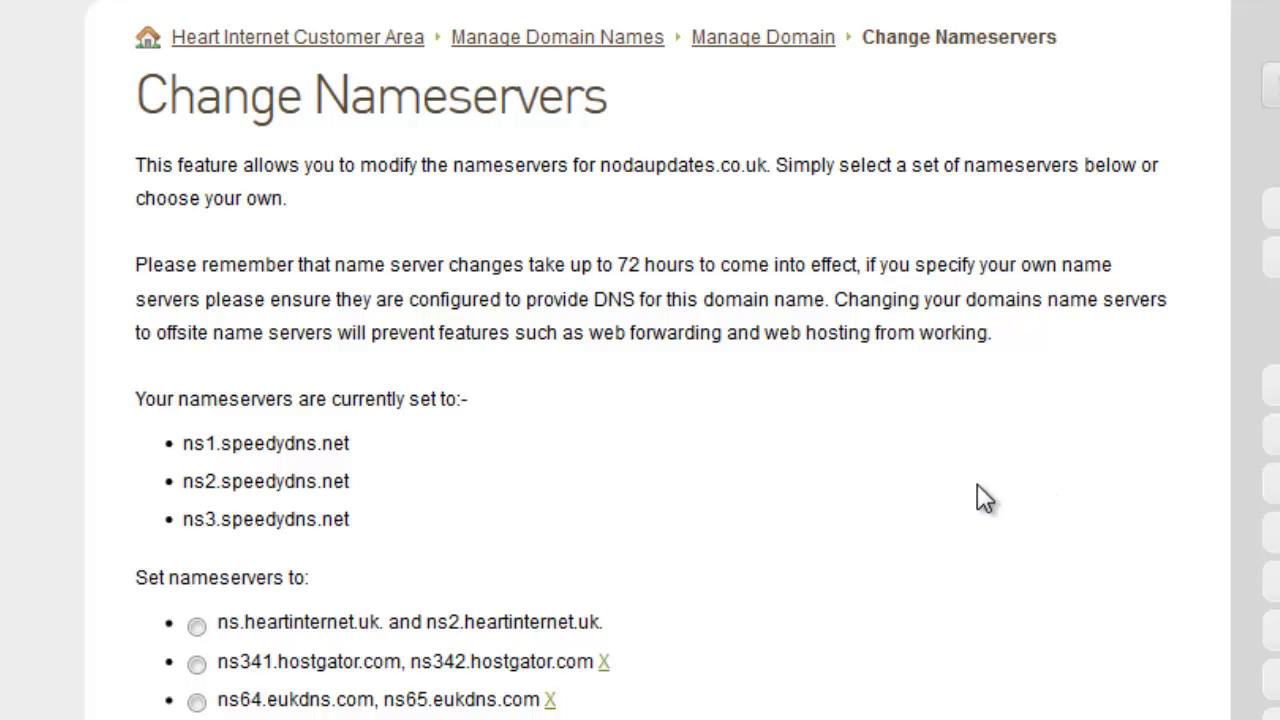
pyautogui.scroll(-10, 977, 483)
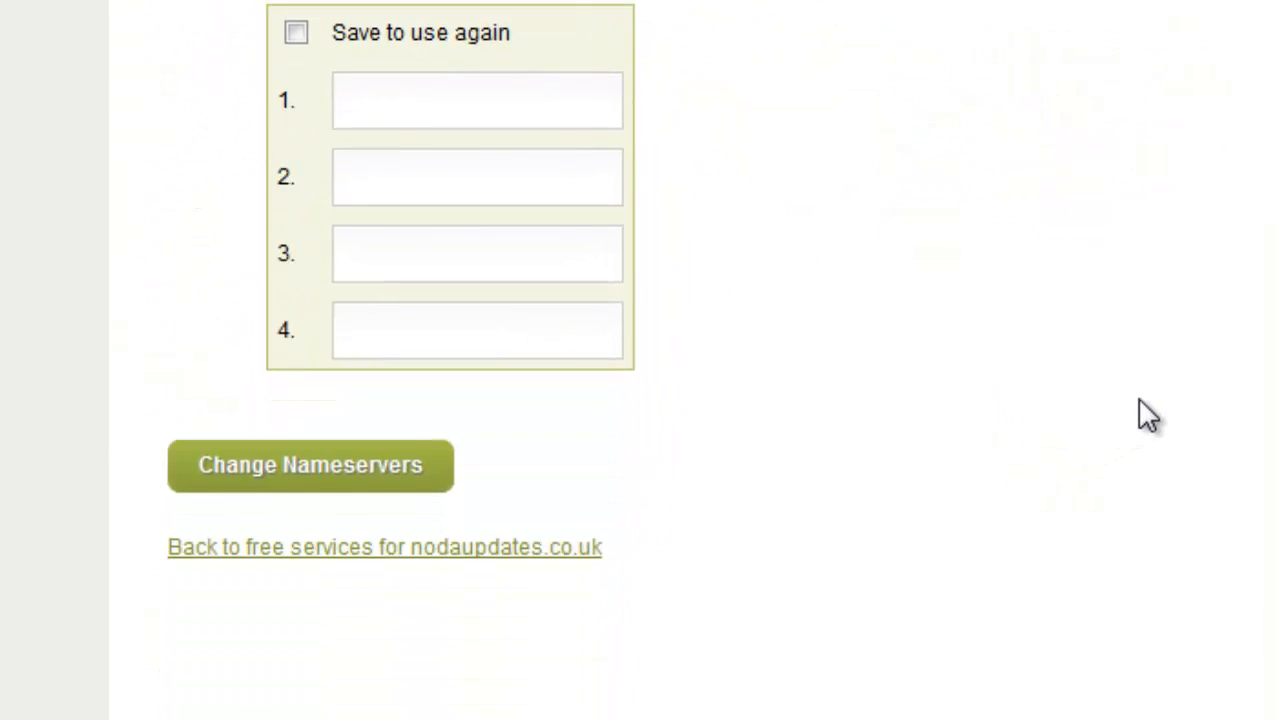
pyautogui.scroll(4, 1147, 416)
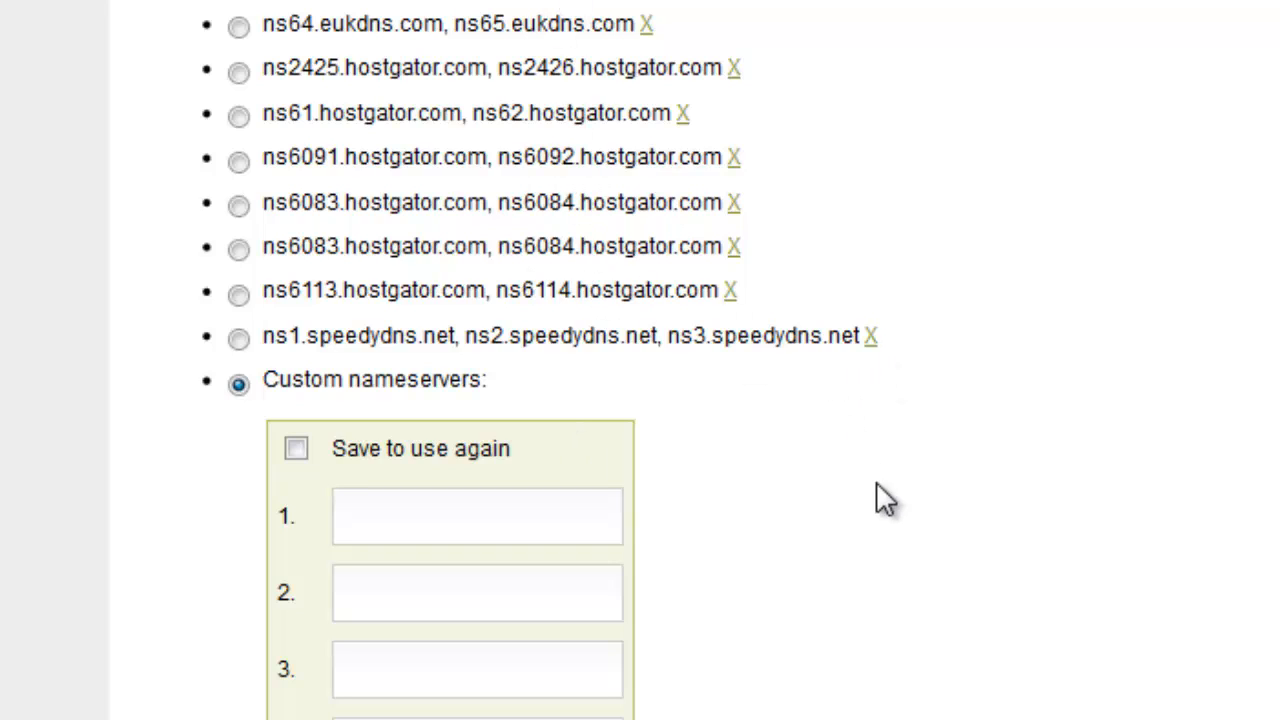
pyautogui.scroll(-5, 876, 481)
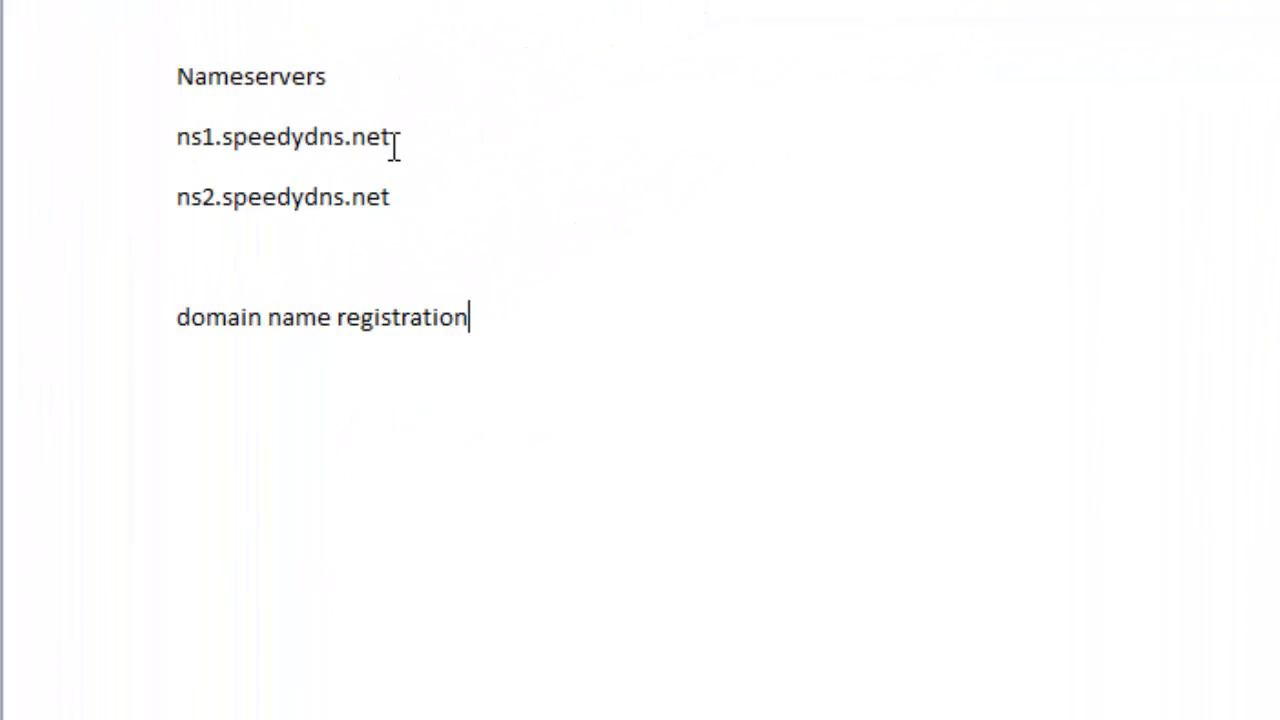
# Copy ns1.speedydns.net and ns2.speedydns.net from the notes document into custom nameserver fields 1 and 2
pyautogui.moveTo(518, 50); pyautogui.dragTo(328, 53)
pyautogui.moveTo(400, 197); pyautogui.dragTo(190, 222)
pyautogui.hotkey('ctrl', 'c')
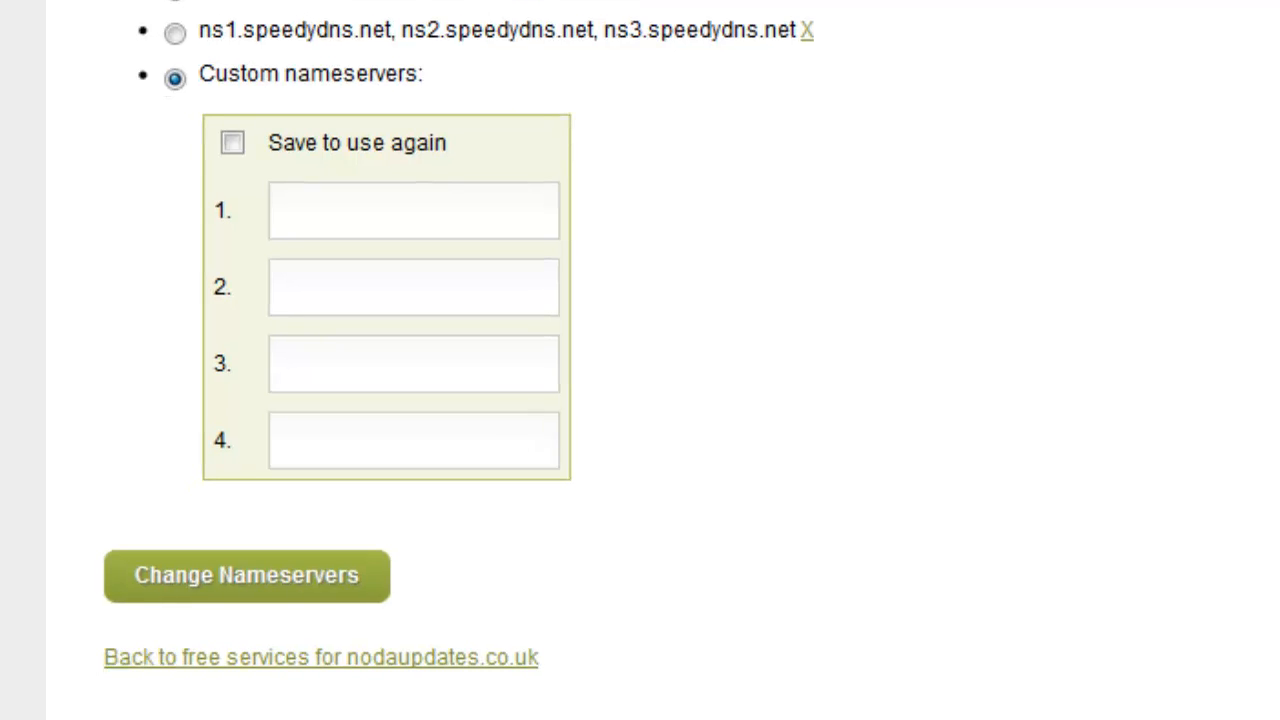
pyautogui.click(350, 223)
pyautogui.write('ns1.speedydns.net')
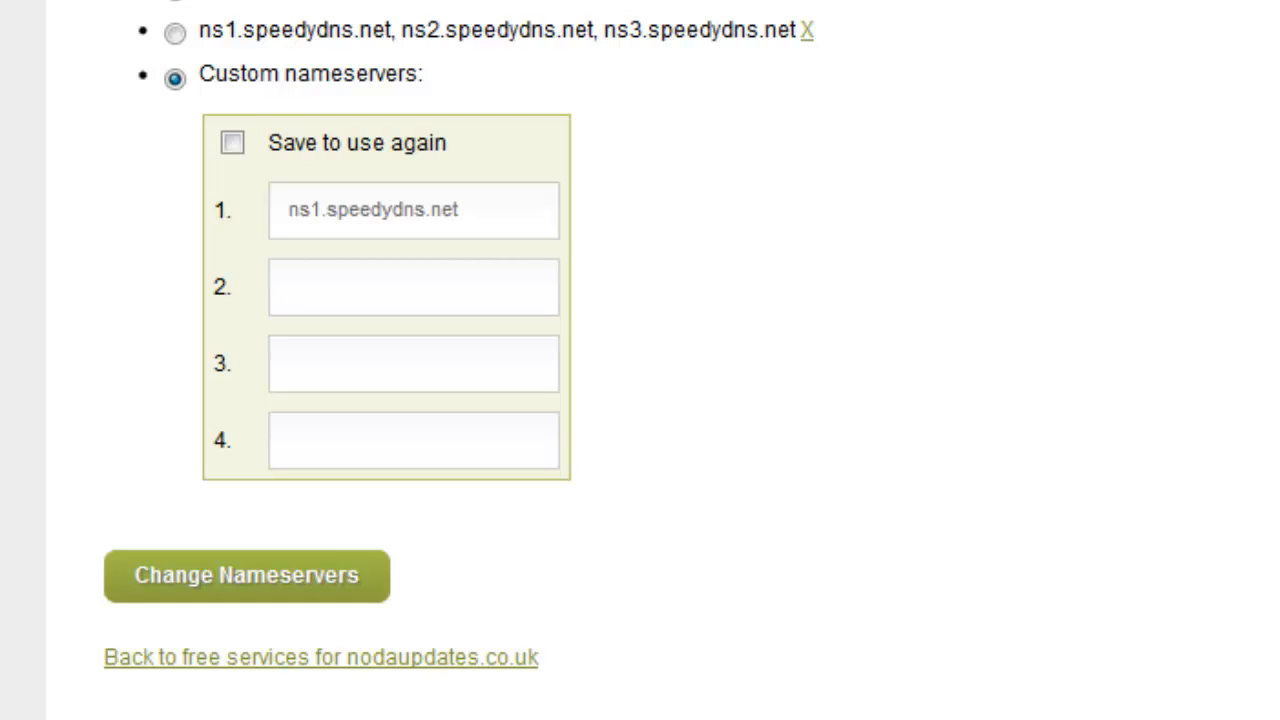
pyautogui.click(374, 295)
pyautogui.hotkey('ctrl', 'v')
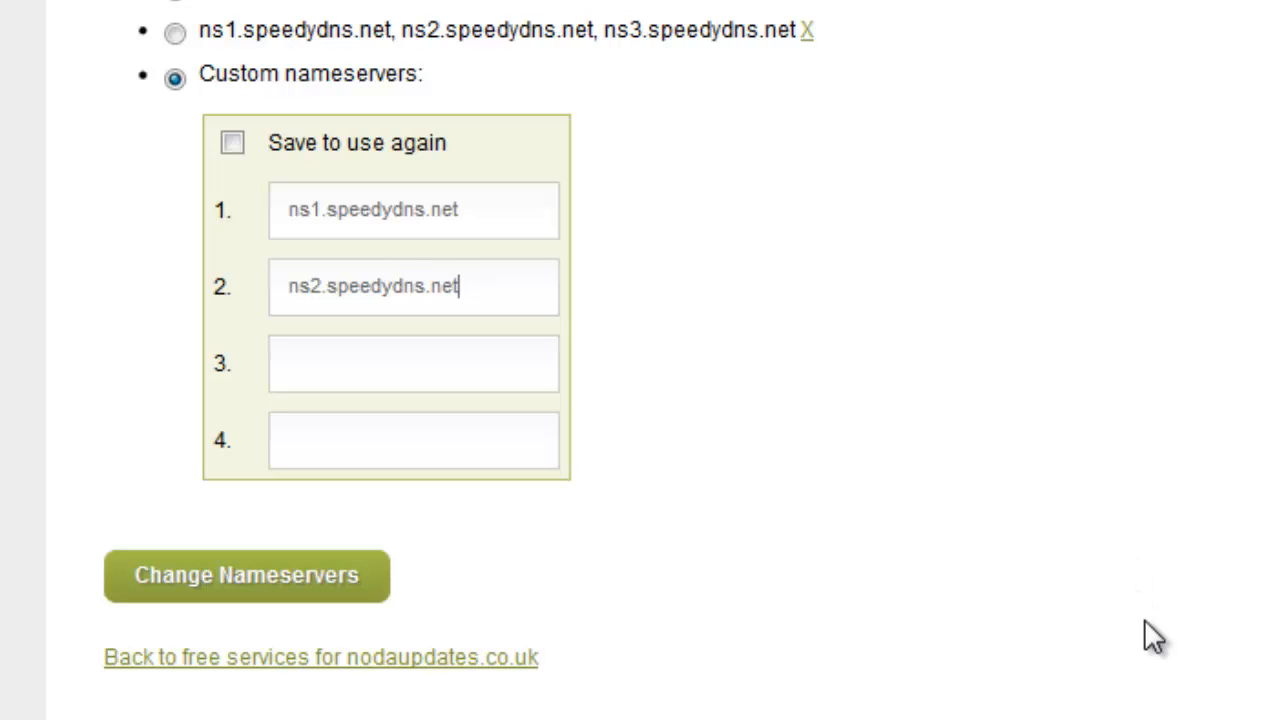
# Review the domain's current nameservers and the available nameserver sets against the custom entries
pyautogui.scroll(2, 1144, 620)
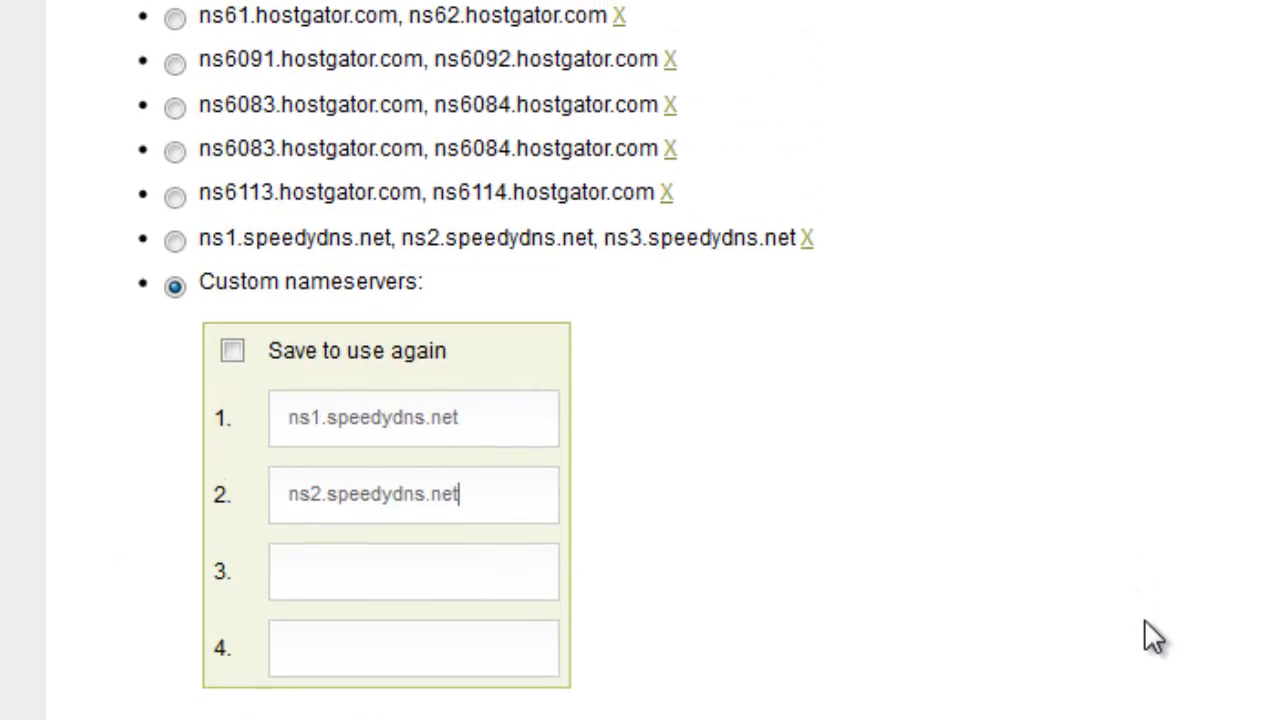
pyautogui.scroll(4, 1144, 619)
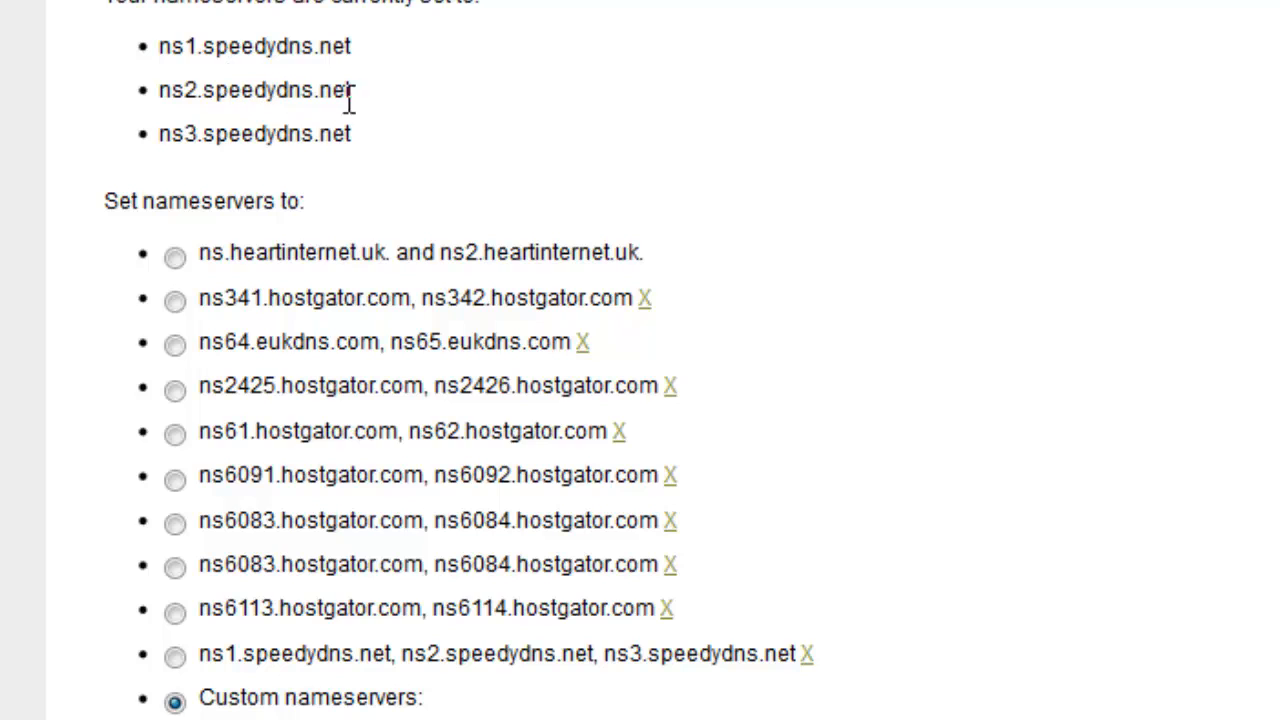
pyautogui.scroll(-8, 829, 508)
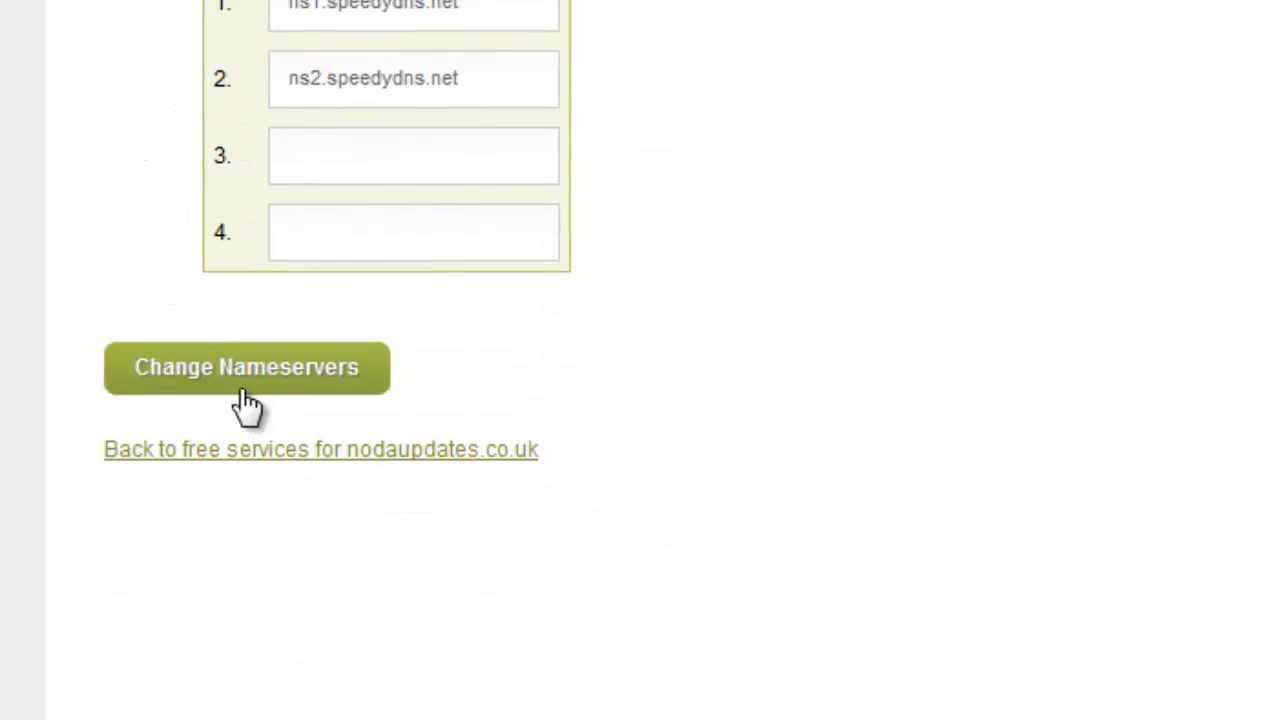
pyautogui.scroll(1, 905, 600)
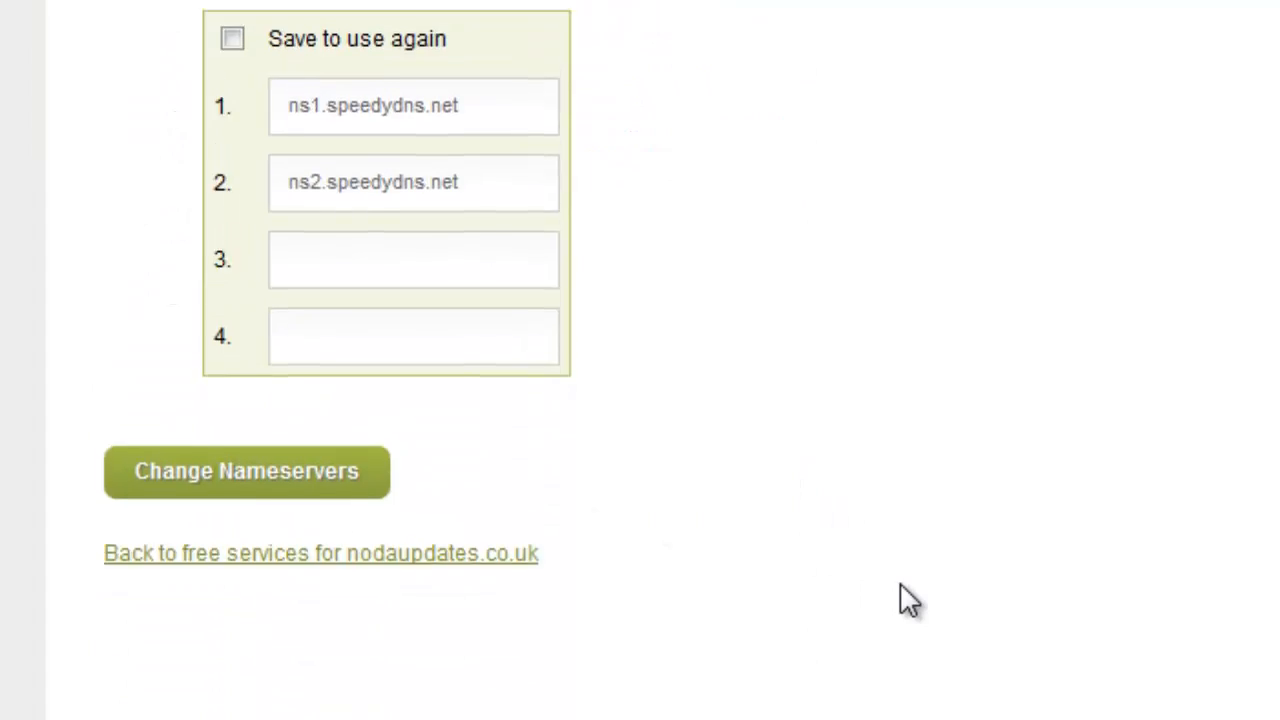
pyautogui.scroll(1, 903, 600)
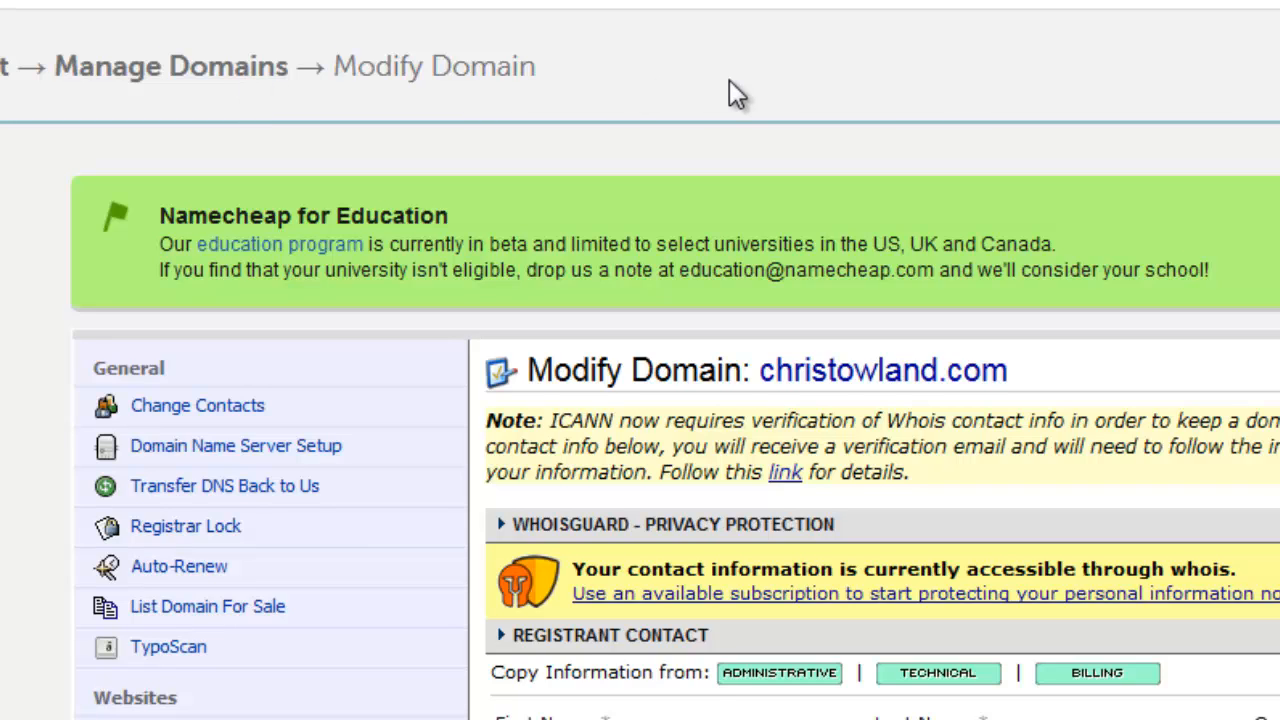
# In Namecheap, open the Domain Name Server Setup for christowland.com and examine its custom DNS server entries
pyautogui.scroll(-2, 729, 79)
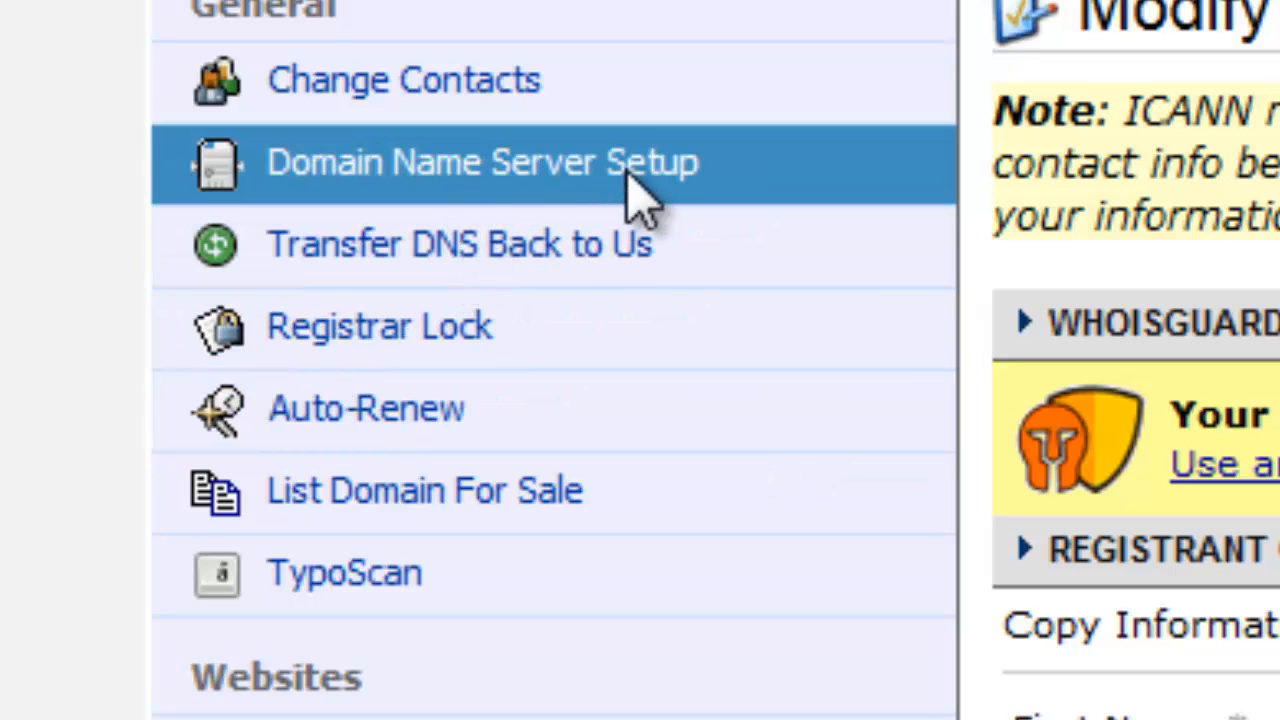
pyautogui.click(568, 172)
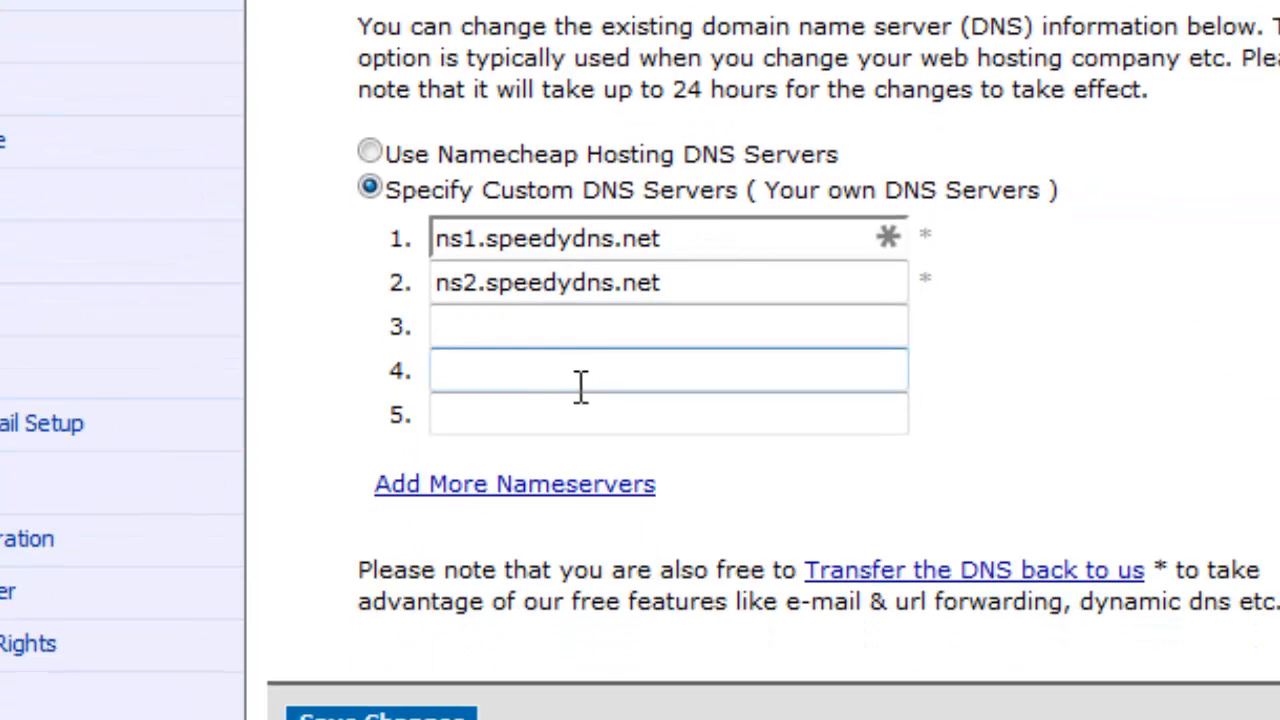
pyautogui.moveTo(680, 240); pyautogui.dragTo(415, 245)
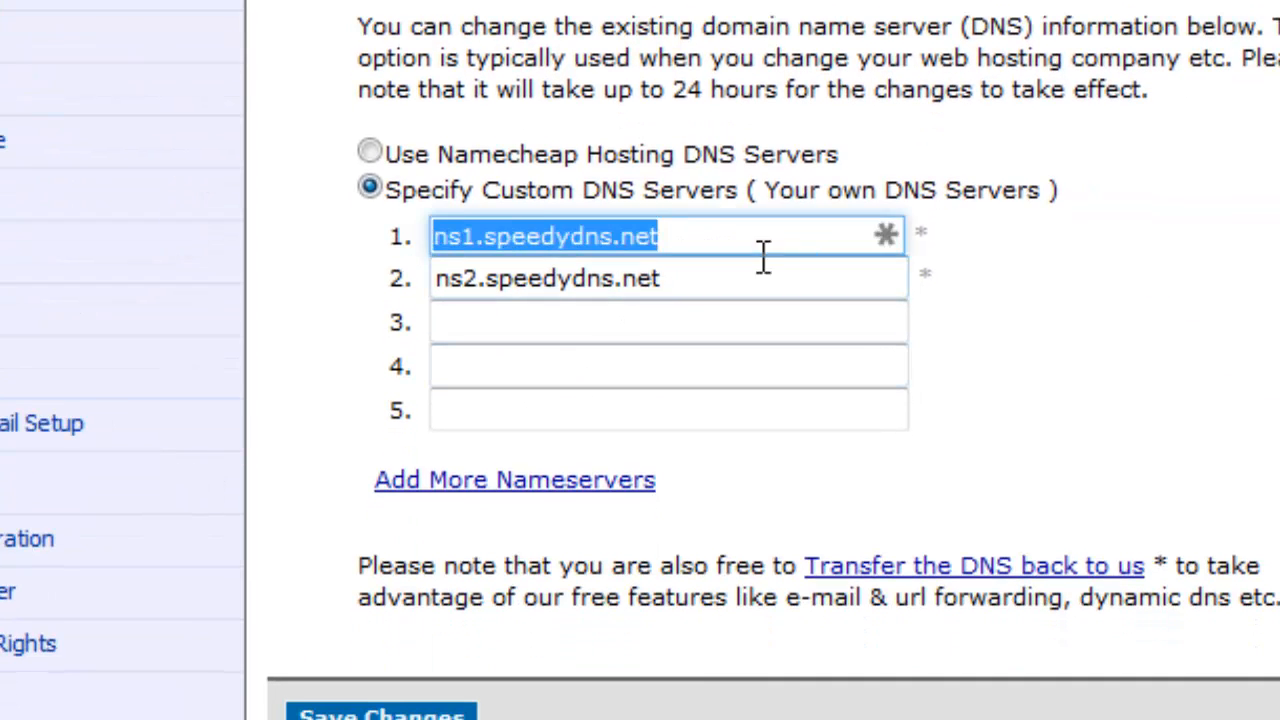
pyautogui.click(767, 238)
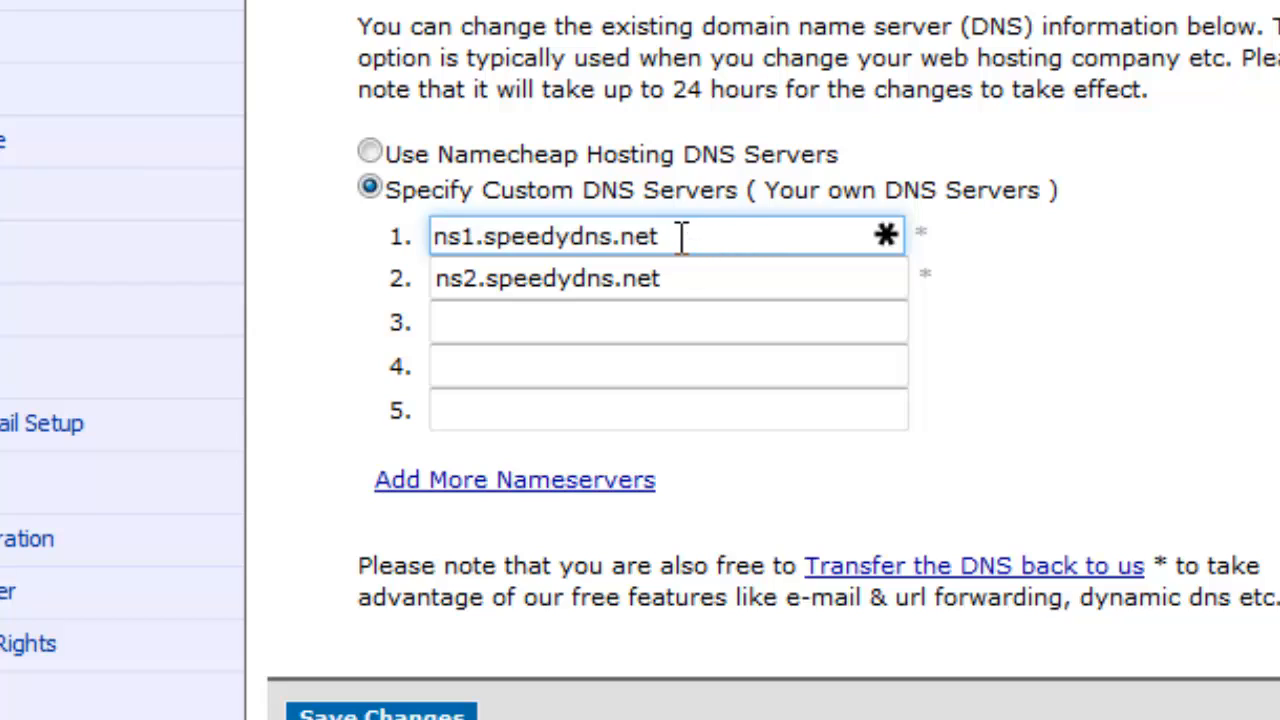
pyautogui.tripleClick(623, 240)
pyautogui.click(699, 240)
pyautogui.moveTo(678, 240); pyautogui.dragTo(433, 240)
pyautogui.scroll(-2, 434, 363)
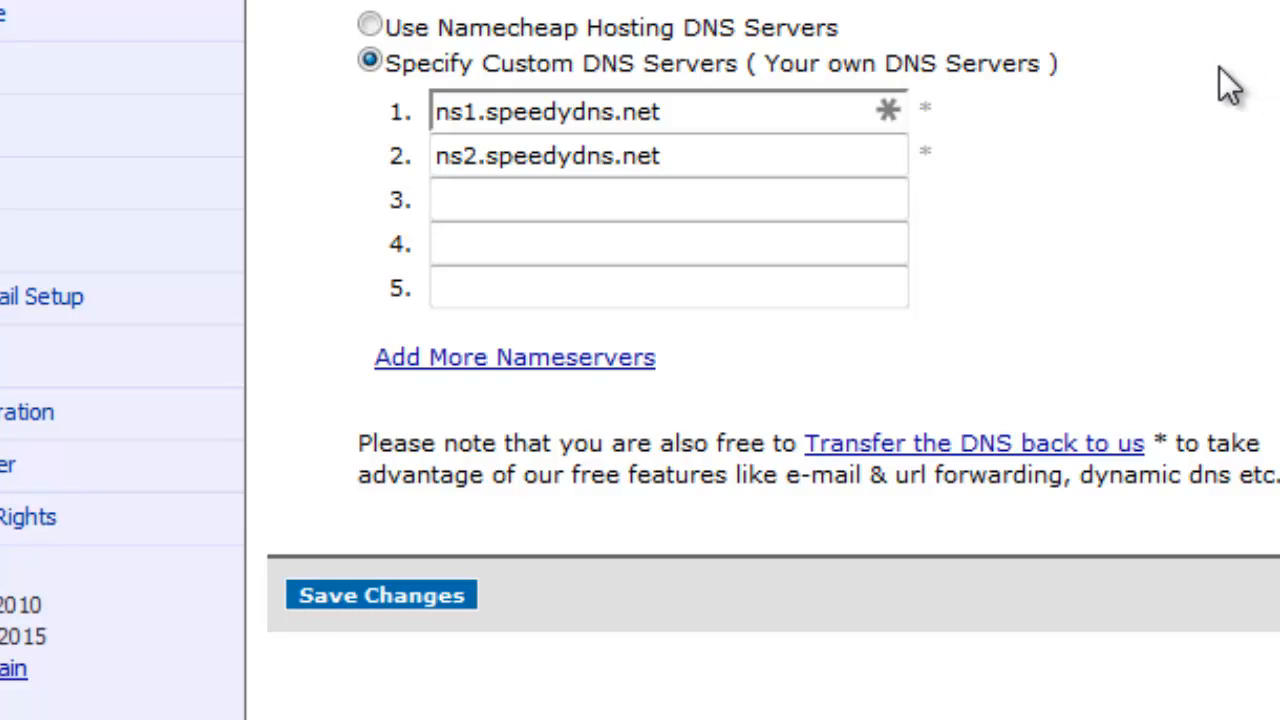
pyautogui.scroll(5, 1240, 150)
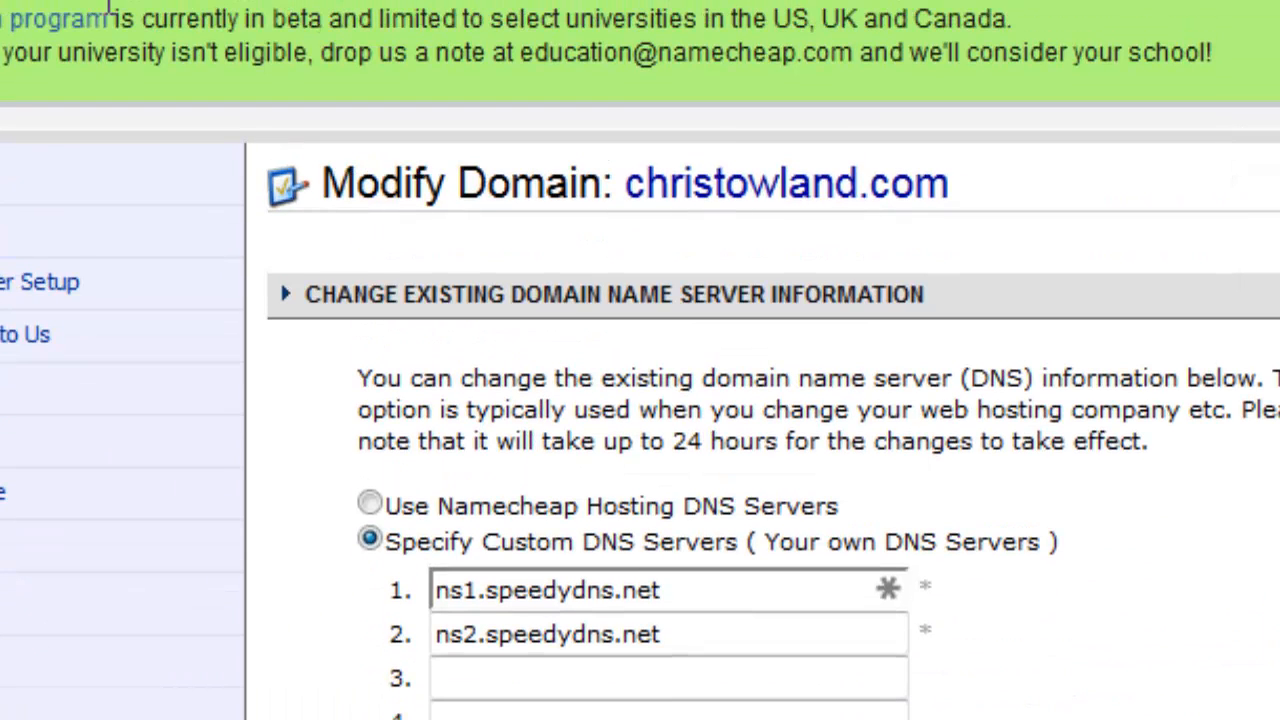